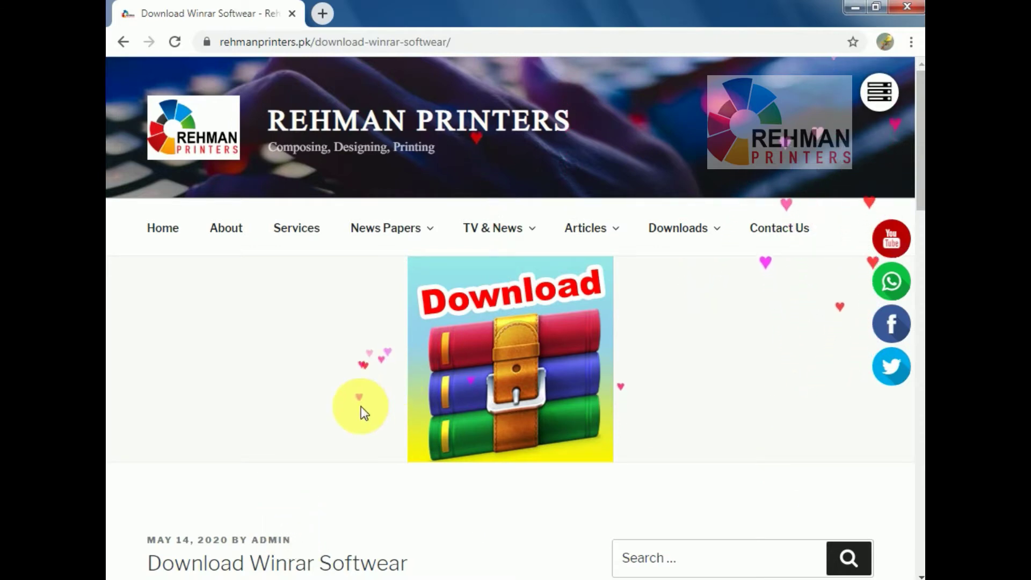
Scroll the Download Winrar Softwear post and open the usersdrive page for the WinRAR exe.
{"action": "scroll", "coordinate": [357, 406], "scroll_direction": "down", "scroll_amount": 5}
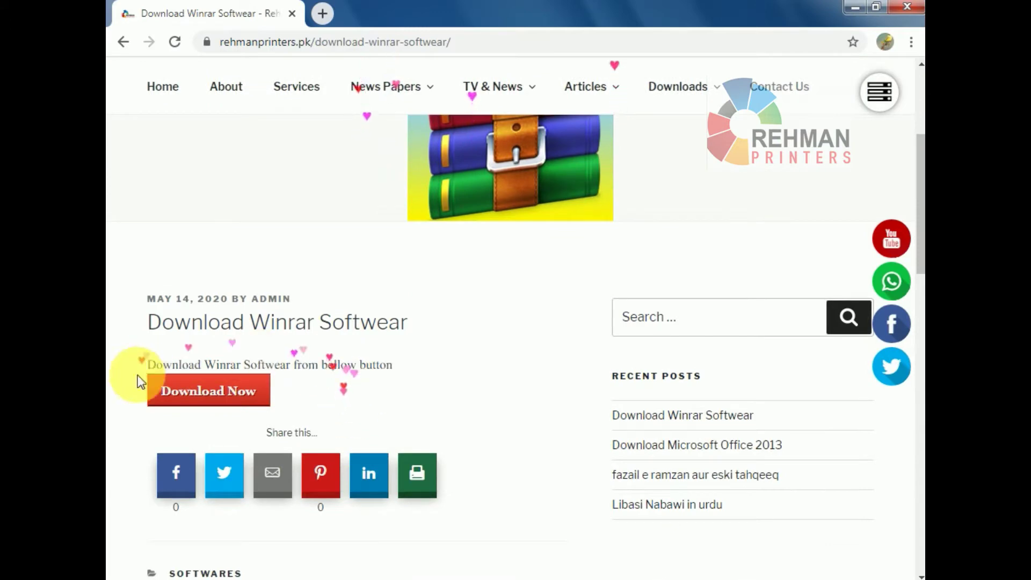
{"action": "left_click", "coordinate": [228, 395]}
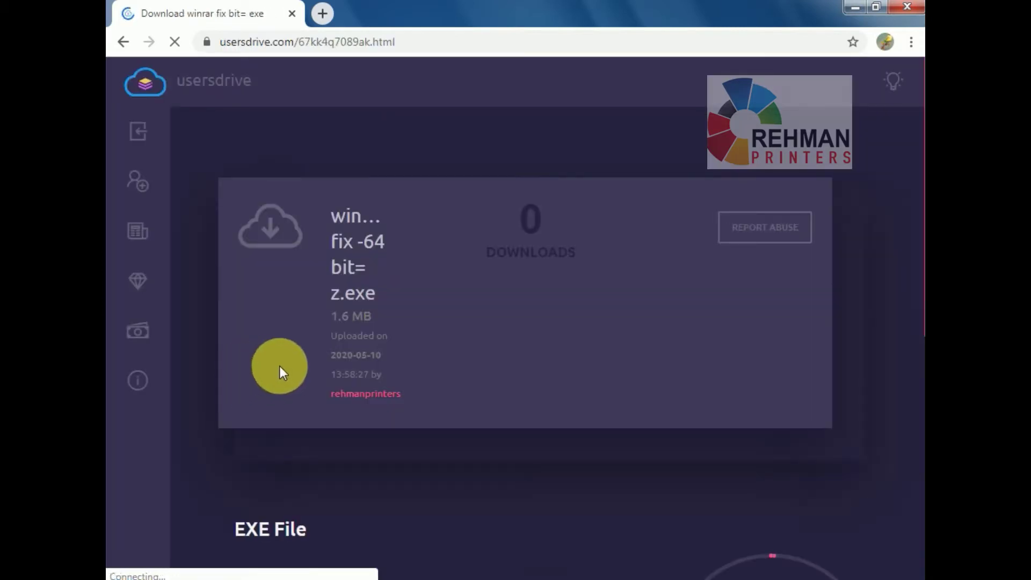
Pass the usersdrive countdown and robot check, then minimize the browser to show the desktop.
{"action": "scroll", "coordinate": [608, 350], "scroll_direction": "down", "scroll_amount": 5}
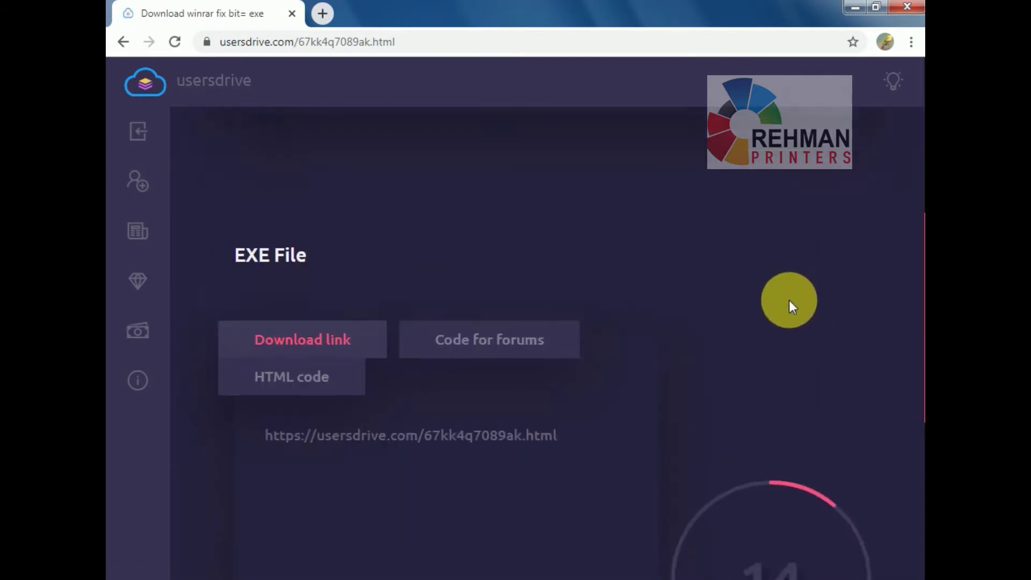
{"action": "scroll", "coordinate": [800, 304], "scroll_direction": "down", "scroll_amount": 2}
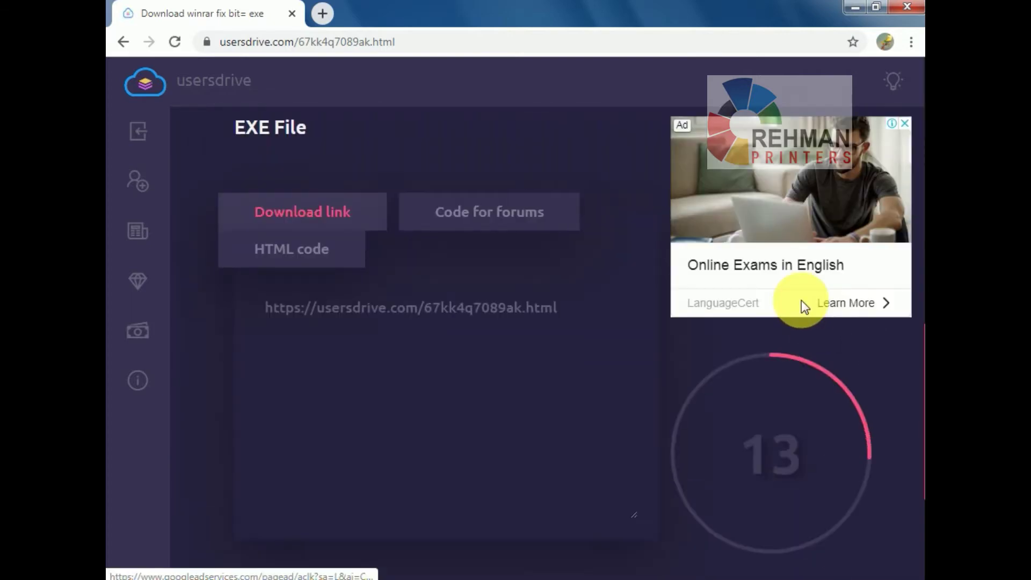
{"action": "scroll", "coordinate": [801, 301], "scroll_direction": "down", "scroll_amount": 3}
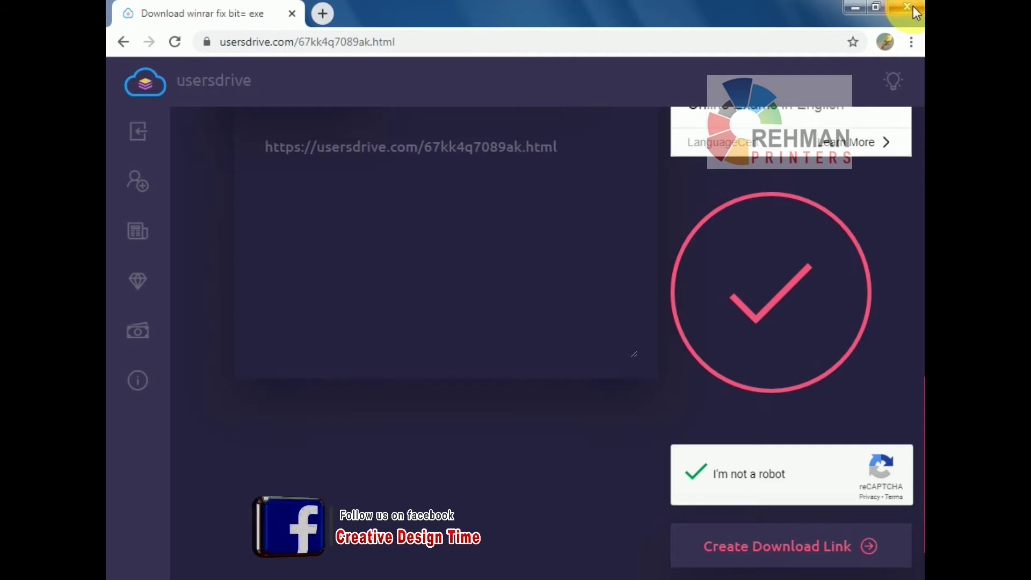
{"action": "left_click", "coordinate": [854, 8]}
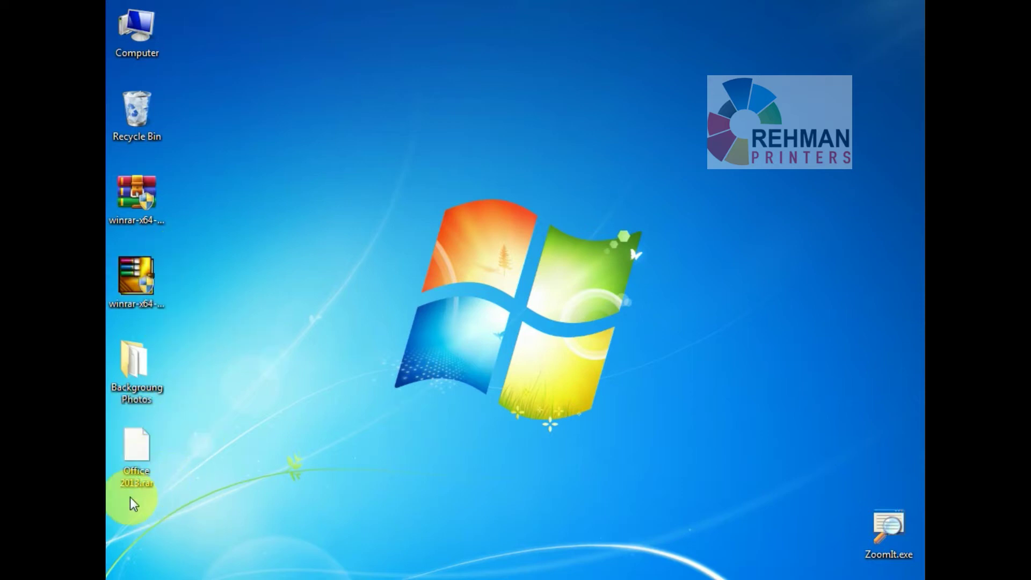
{"action": "key", "text": "ctrl+1"}
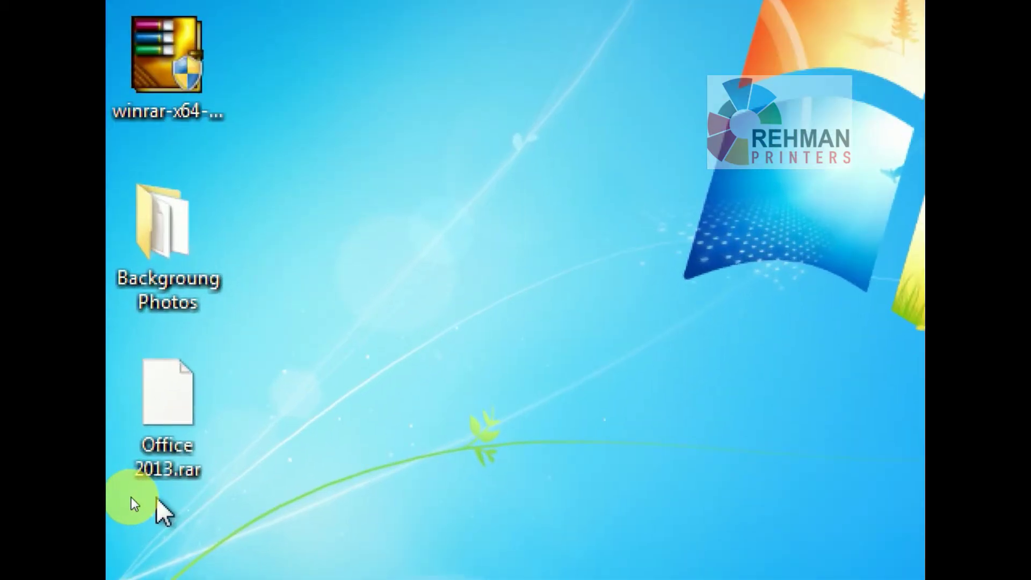
{"action": "left_click_drag", "start_coordinate": [120, 430], "coordinate": [233, 488]}
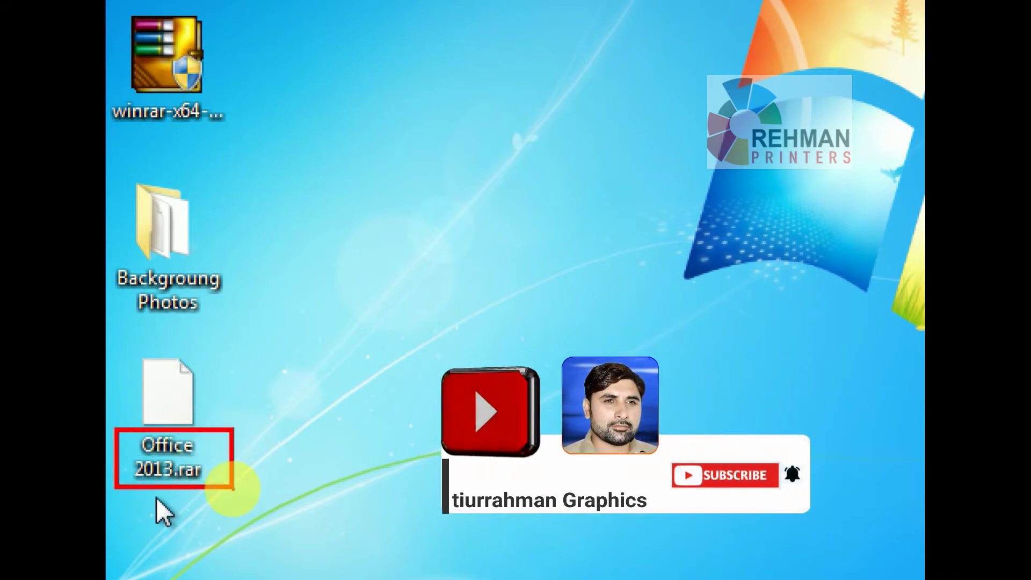
{"action": "right_click", "coordinate": [233, 488]}
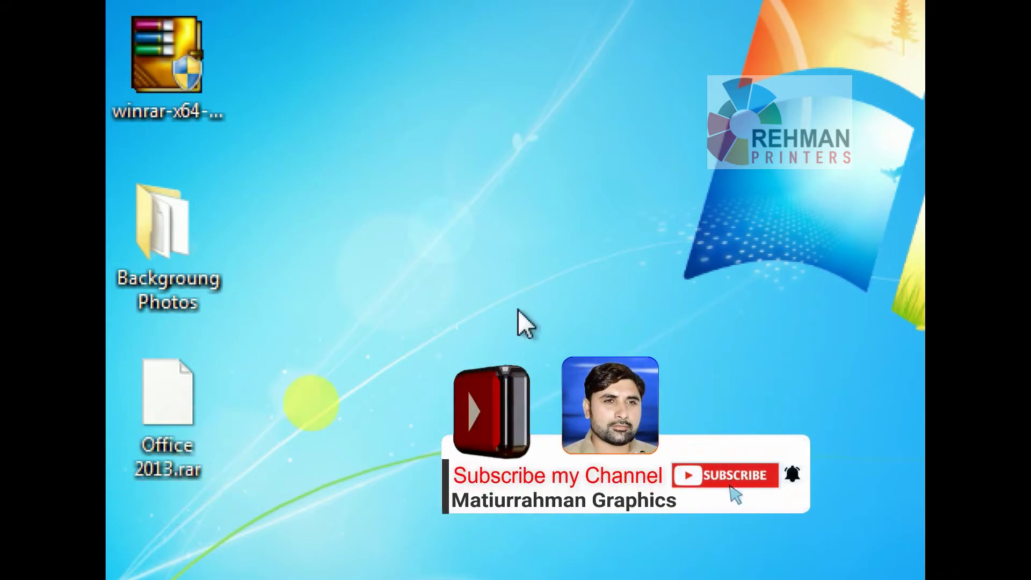
{"action": "right_click", "coordinate": [313, 408]}
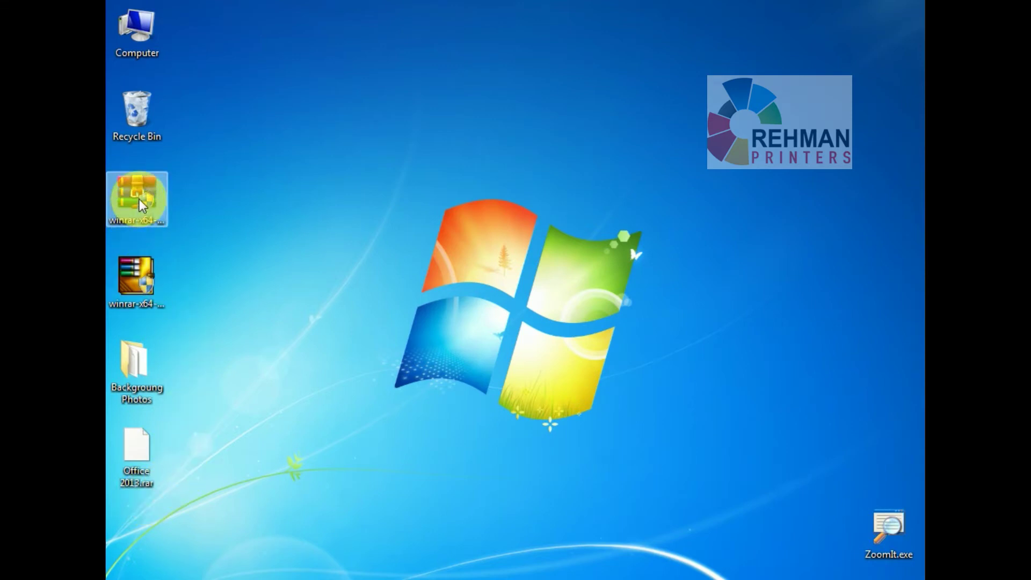
Run the winrar-x64 installer to install WinRAR 5.71 with default integration settings.
{"action": "right_click", "coordinate": [141, 205]}
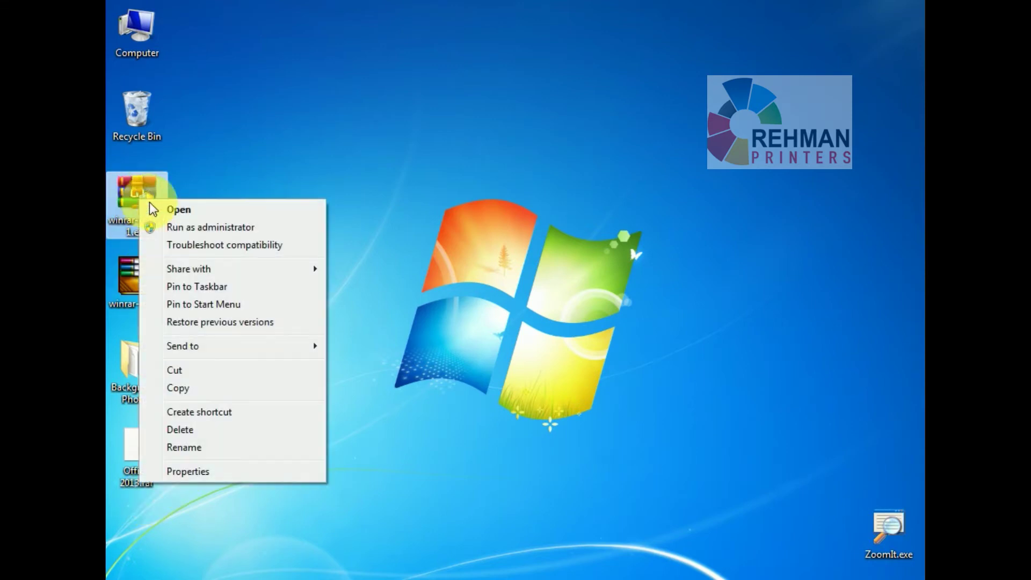
{"action": "left_click", "coordinate": [200, 214]}
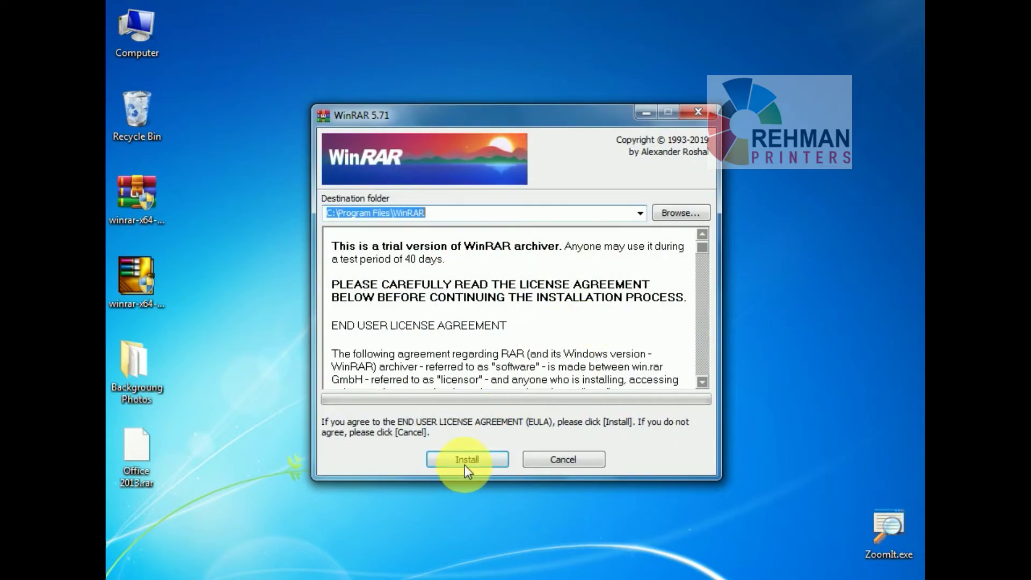
{"action": "left_click", "coordinate": [465, 462]}
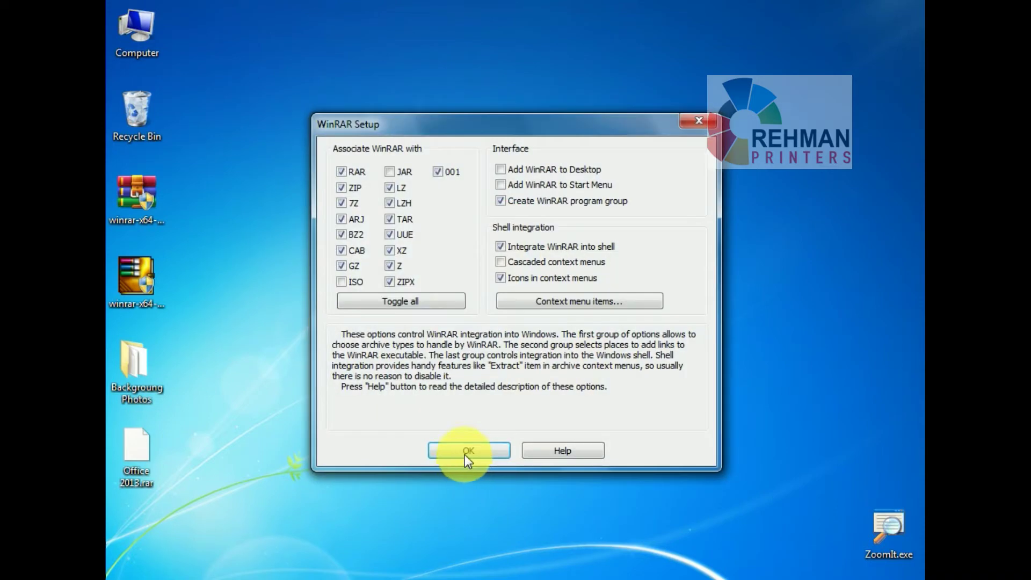
{"action": "left_click", "coordinate": [465, 450]}
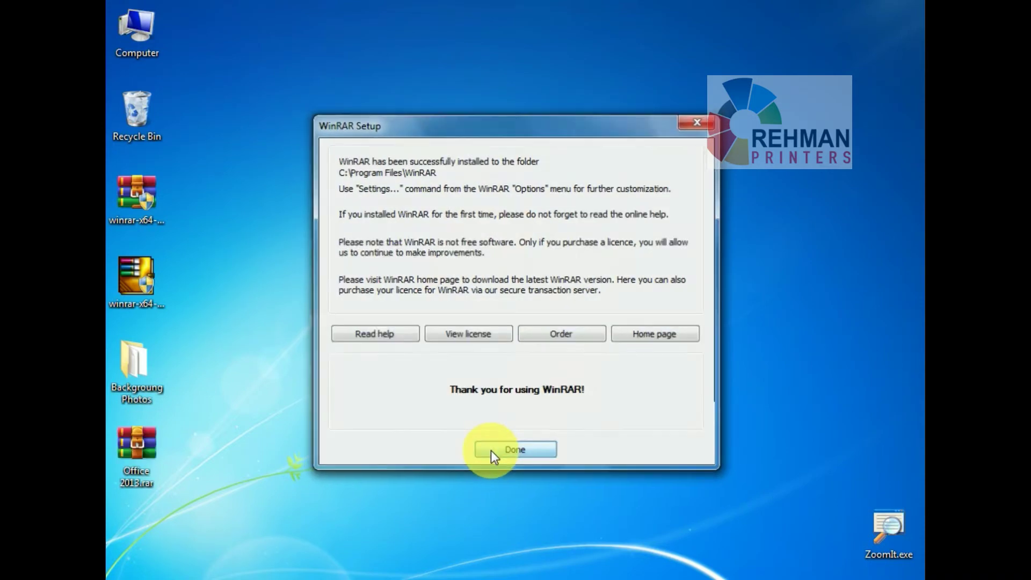
{"action": "left_click", "coordinate": [491, 450]}
{"action": "left_click", "coordinate": [889, 21]}
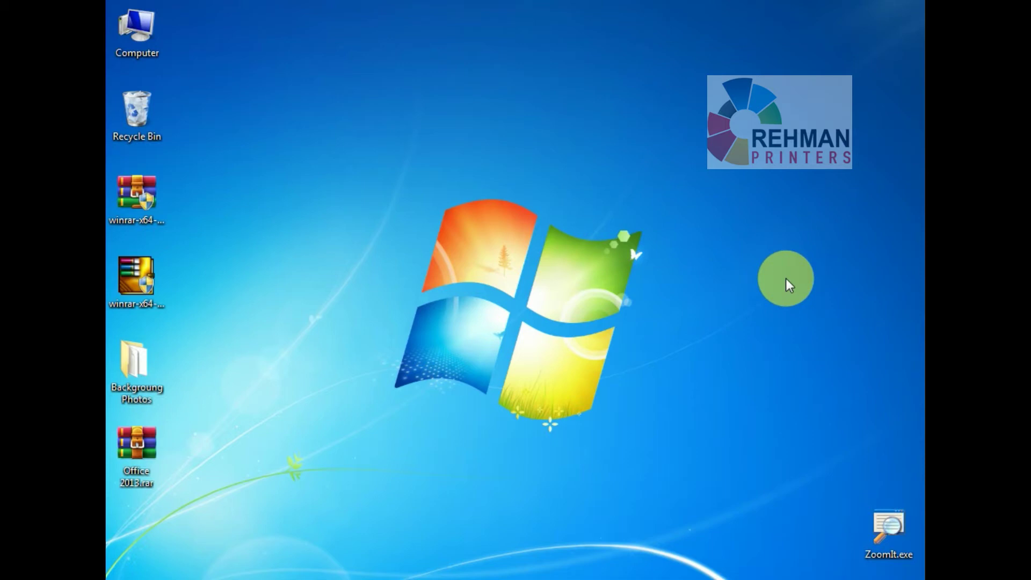
Browse the 28 images in Backgroung Photos, then drag Office 2013.rar lower on the desktop.
{"action": "left_click", "coordinate": [161, 398]}
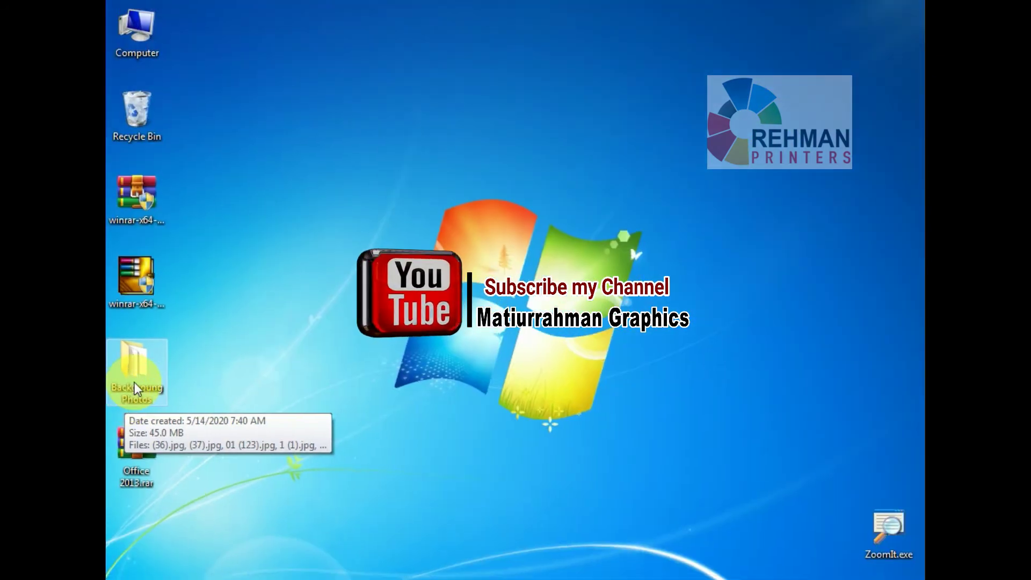
{"action": "double_click", "coordinate": [135, 382]}
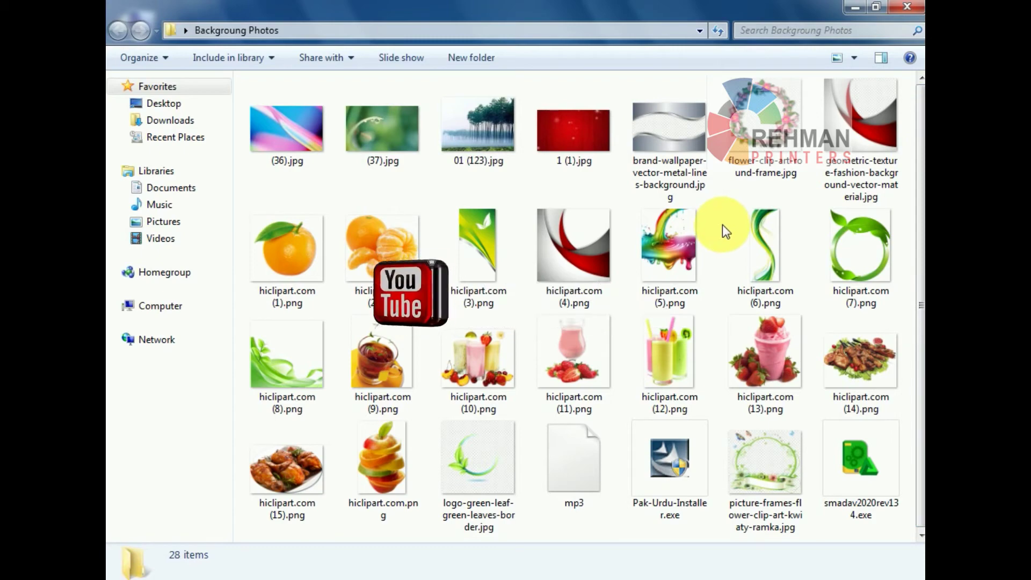
{"action": "left_click", "coordinate": [911, 10]}
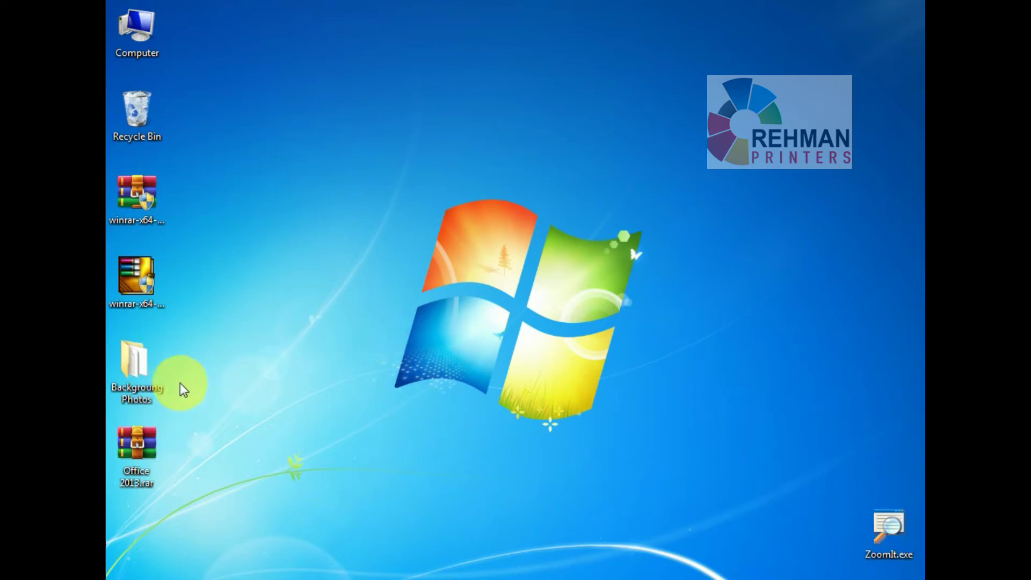
{"action": "left_click_drag", "start_coordinate": [143, 446], "coordinate": [131, 526]}
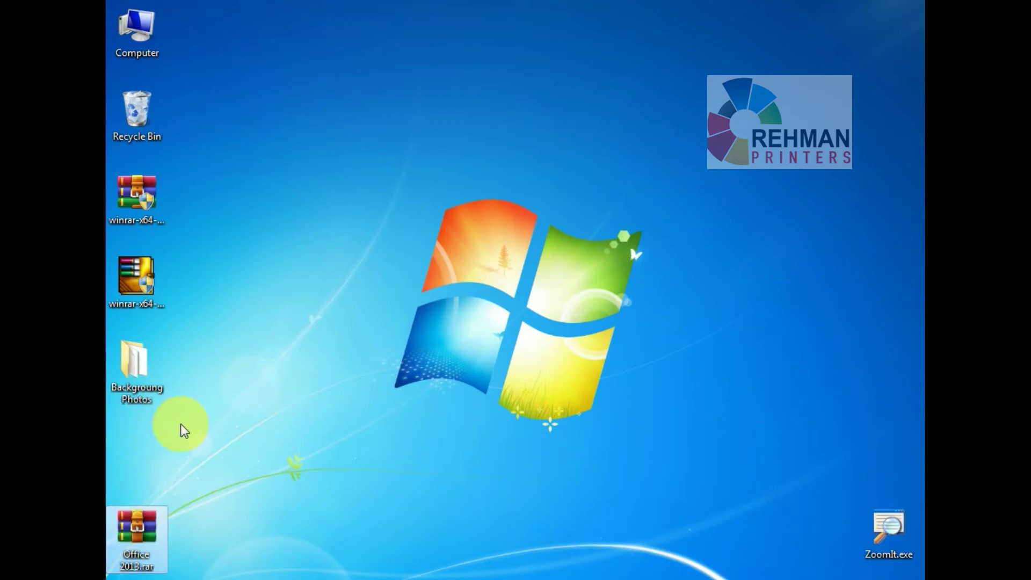
Add the Backgroung Photos folder to Backgroung Photos.rar with default archive settings.
{"action": "right_click", "coordinate": [131, 371]}
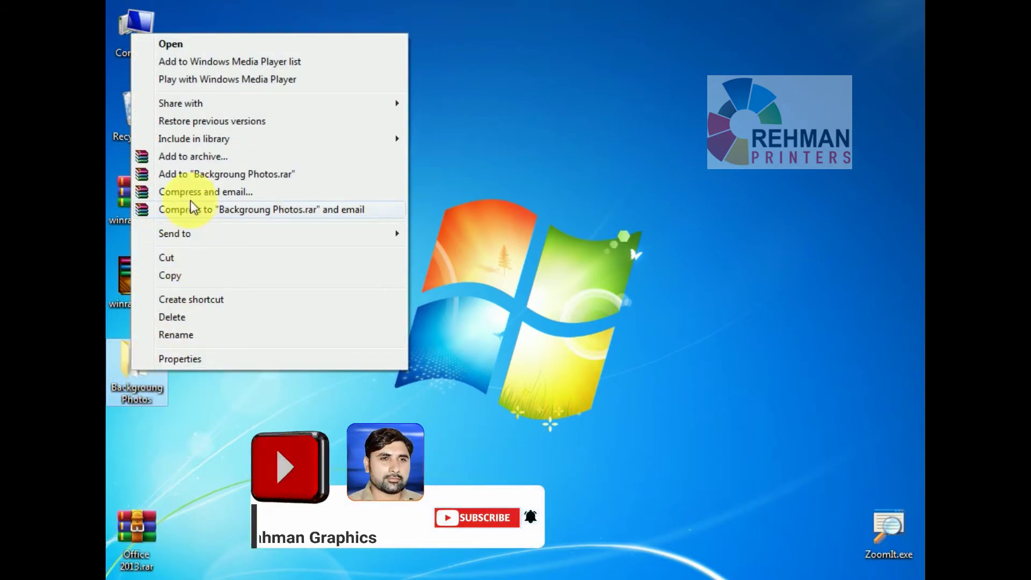
{"action": "left_click", "coordinate": [194, 159]}
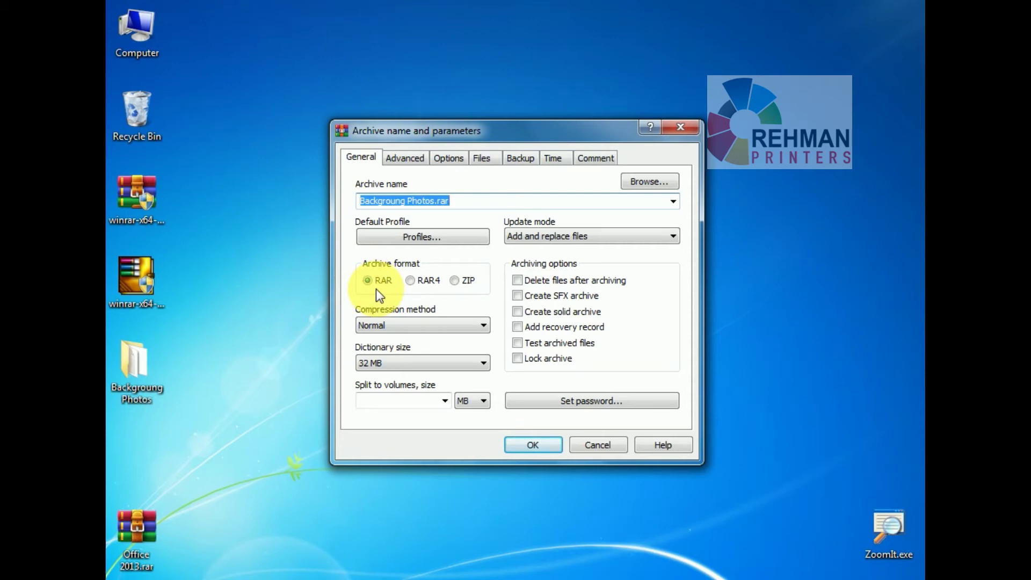
{"action": "left_click", "coordinate": [518, 444]}
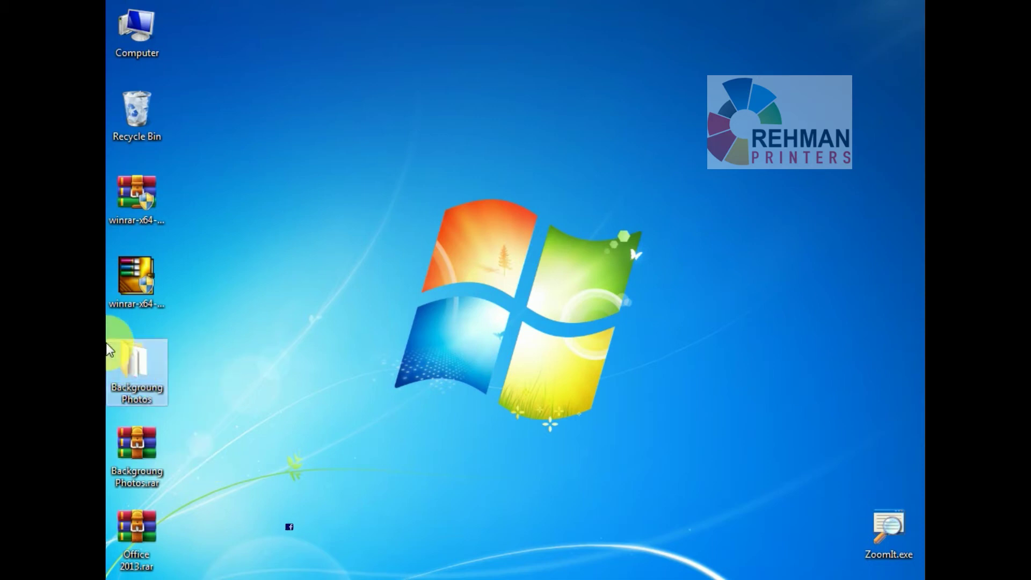
Delete the original Backgroung Photos folder and move Backgroung Photos.rar up the desktop.
{"action": "key", "text": "Delete"}
{"action": "key", "text": "Return"}
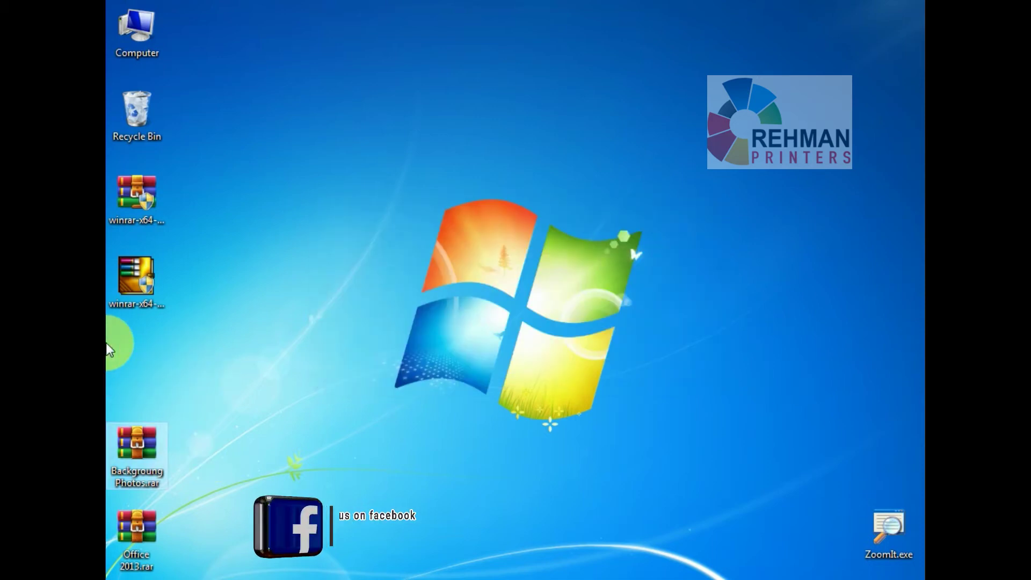
{"action": "left_click_drag", "start_coordinate": [138, 442], "coordinate": [326, 165]}
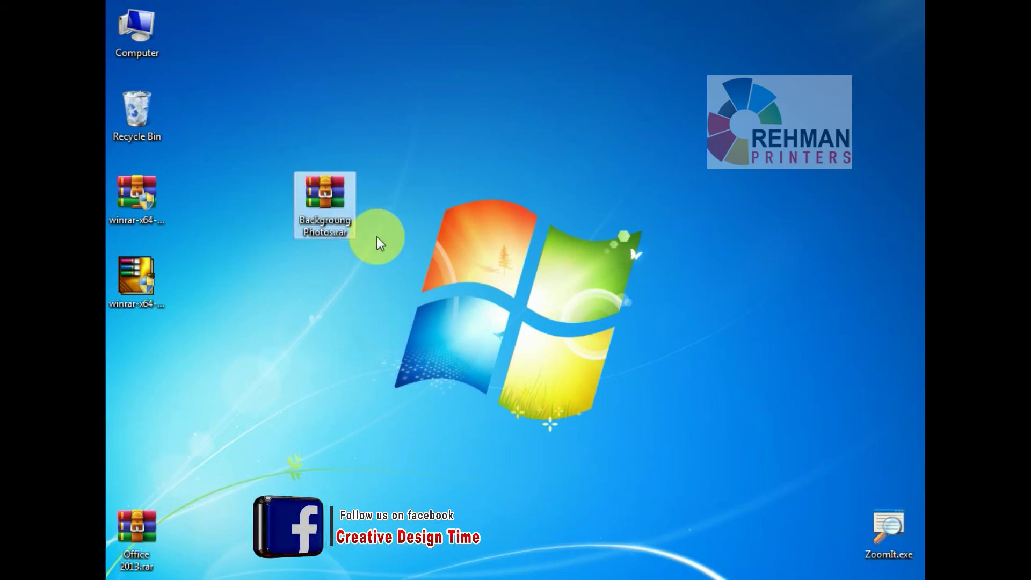
{"action": "left_click", "coordinate": [381, 252]}
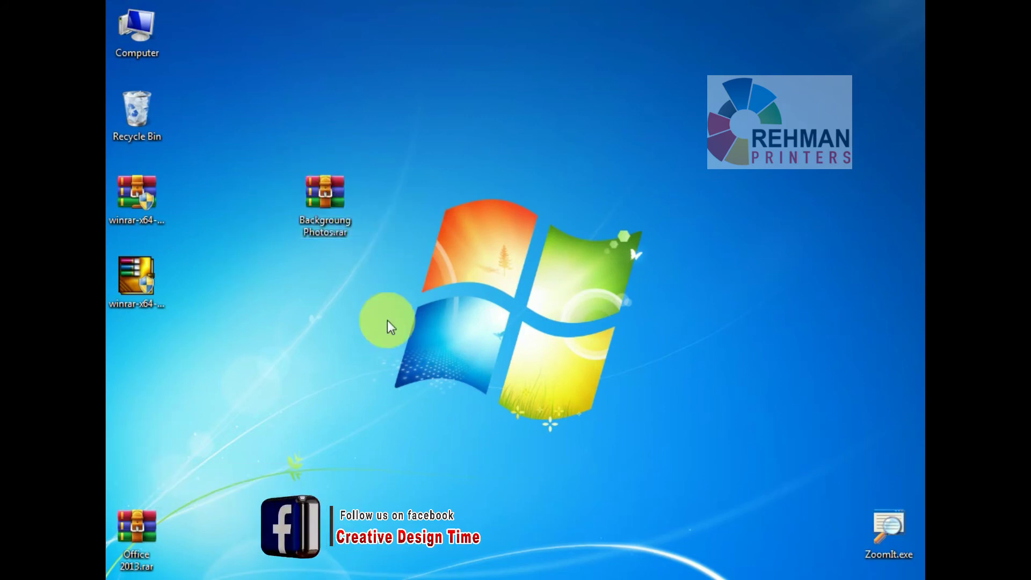
Extract Backgroung Photos.rar here and verify the recreated folder's 28 files.
{"action": "right_click", "coordinate": [322, 190]}
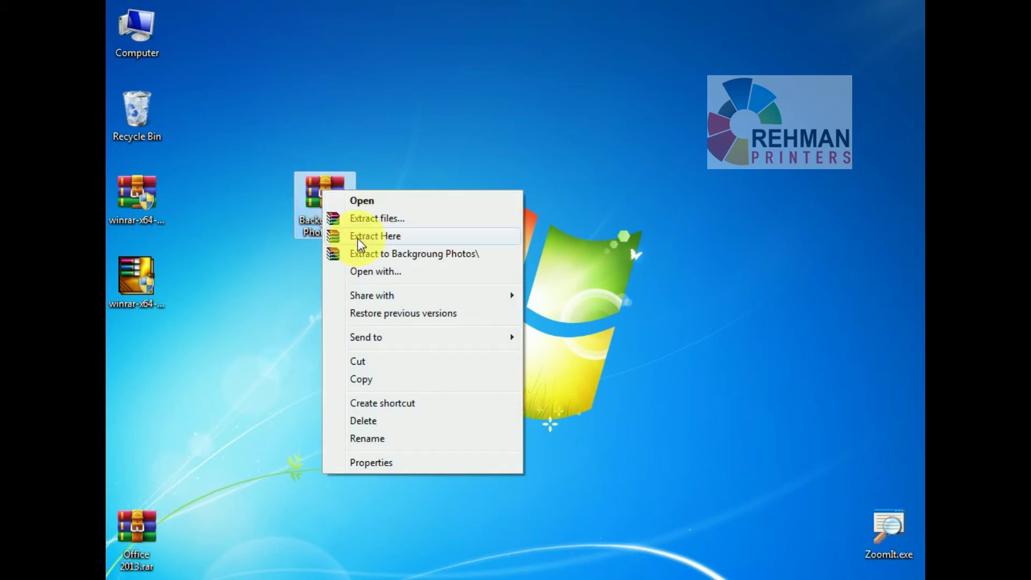
{"action": "left_click", "coordinate": [374, 236]}
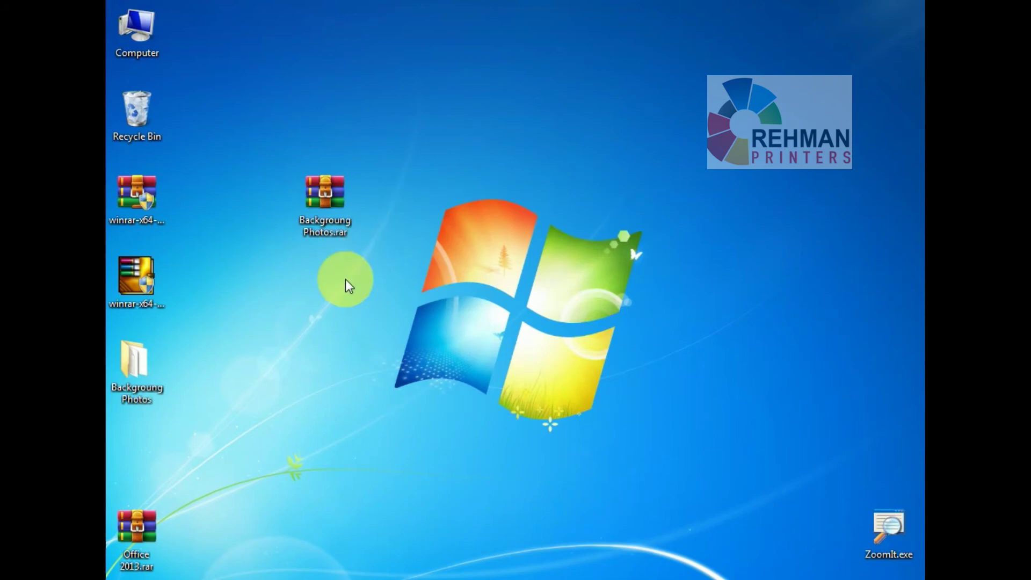
{"action": "double_click", "coordinate": [130, 366]}
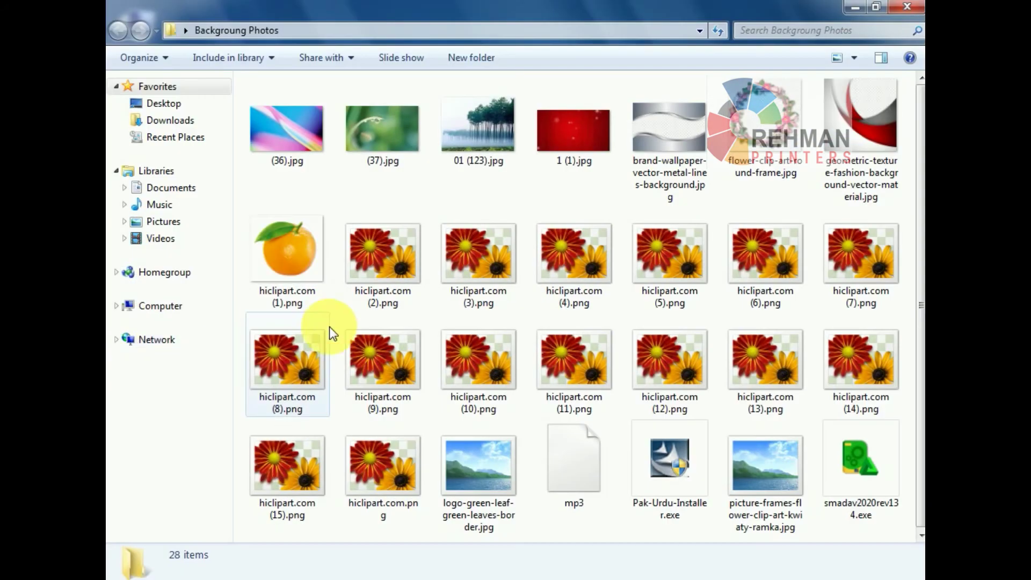
{"action": "left_click", "coordinate": [907, 7]}
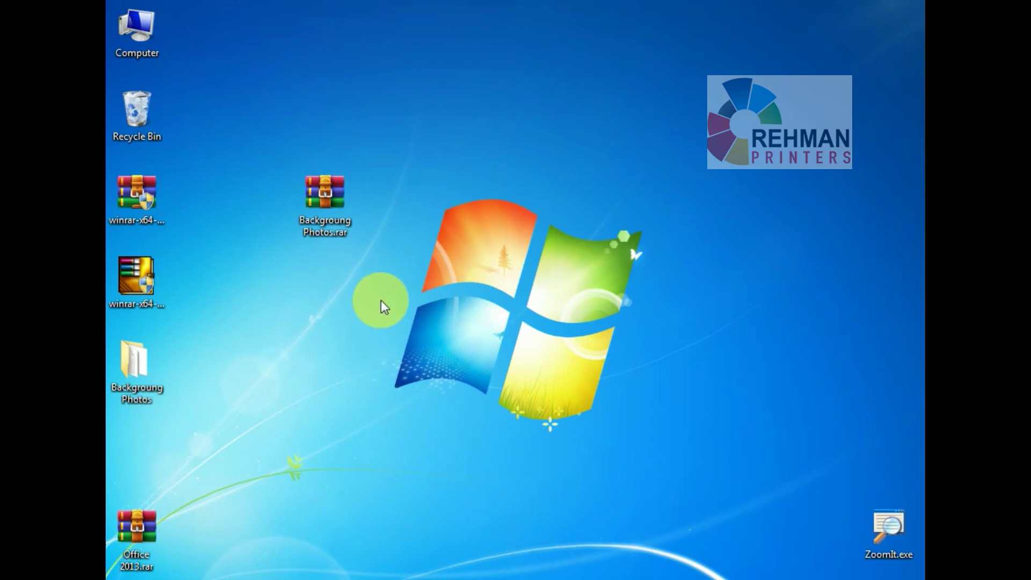
{"action": "left_click_drag", "start_coordinate": [385, 299], "coordinate": [246, 137]}
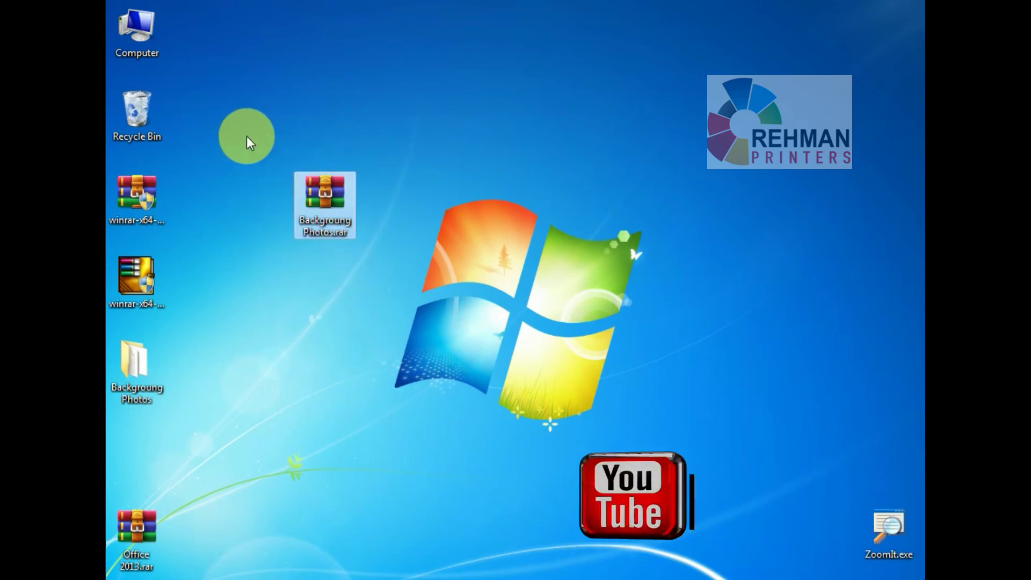
Delete the old Backgroung Photos.rar and start archiving the Backgroung Photos folder again.
{"action": "key", "text": "Delete"}
{"action": "key", "text": "Return"}
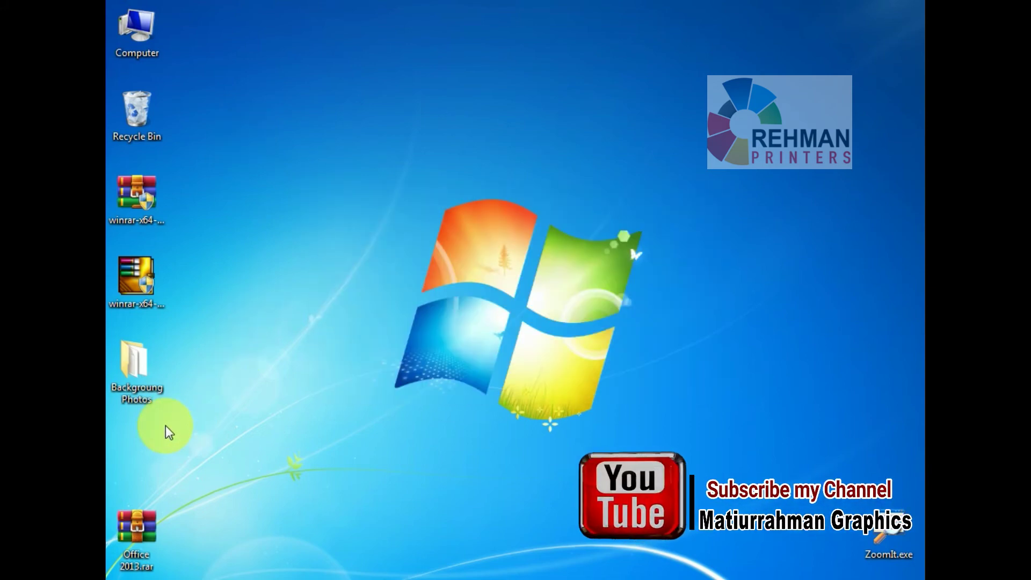
{"action": "right_click", "coordinate": [133, 368]}
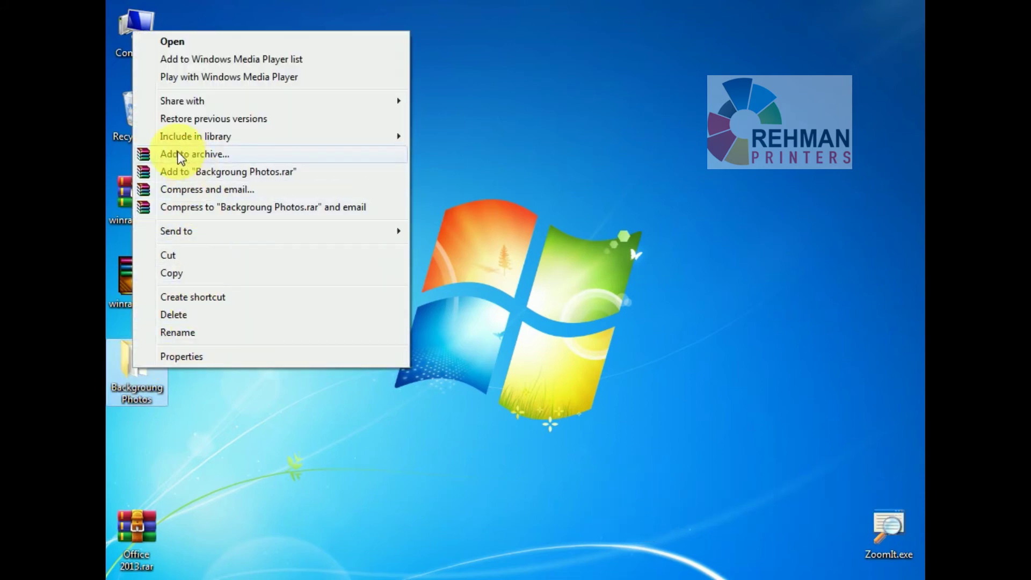
{"action": "left_click", "coordinate": [195, 153]}
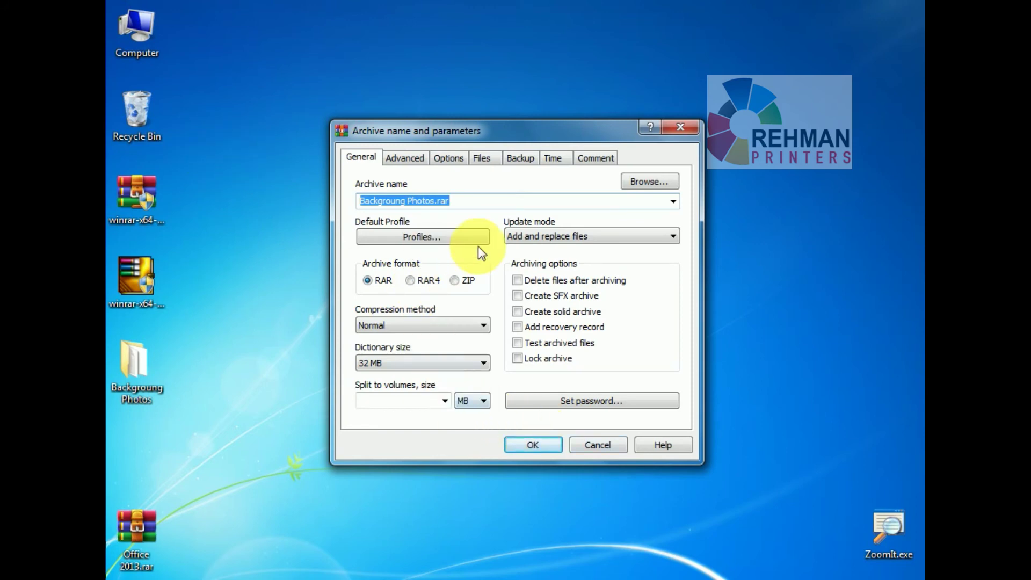
Set an archive password, shown as plain text, and create the protected archive.
{"action": "left_click", "coordinate": [585, 403]}
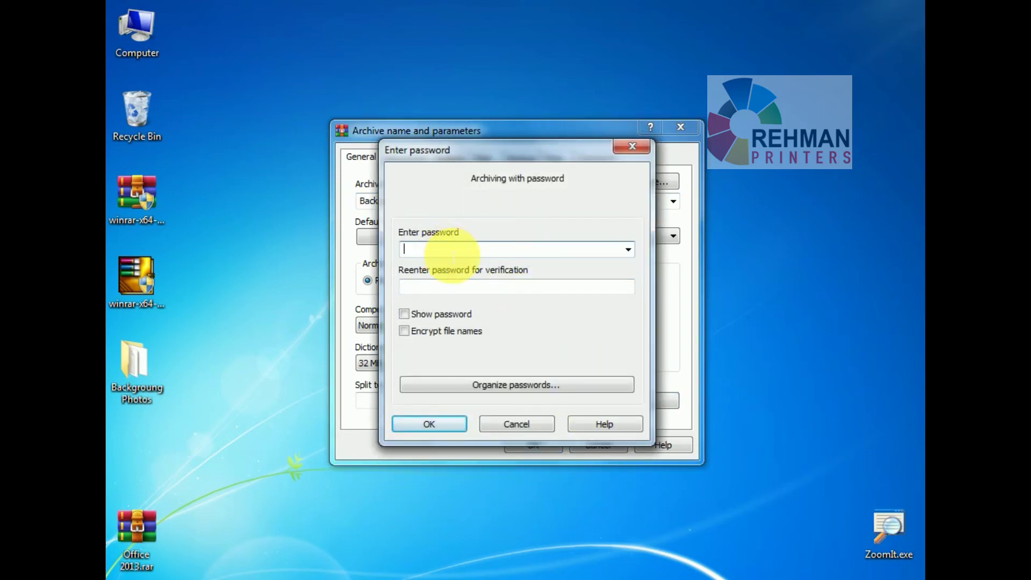
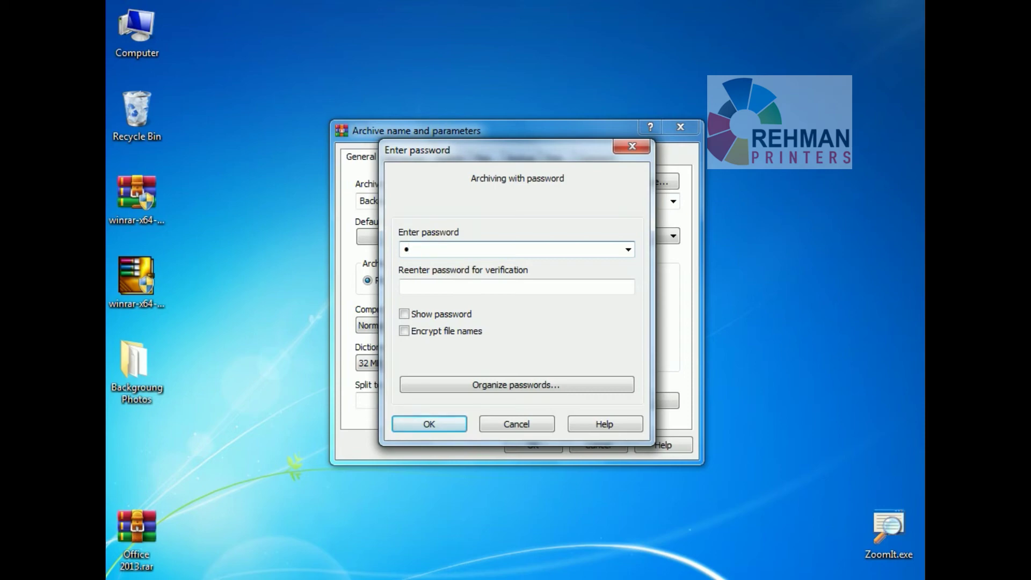
{"action": "left_click", "coordinate": [404, 315]}
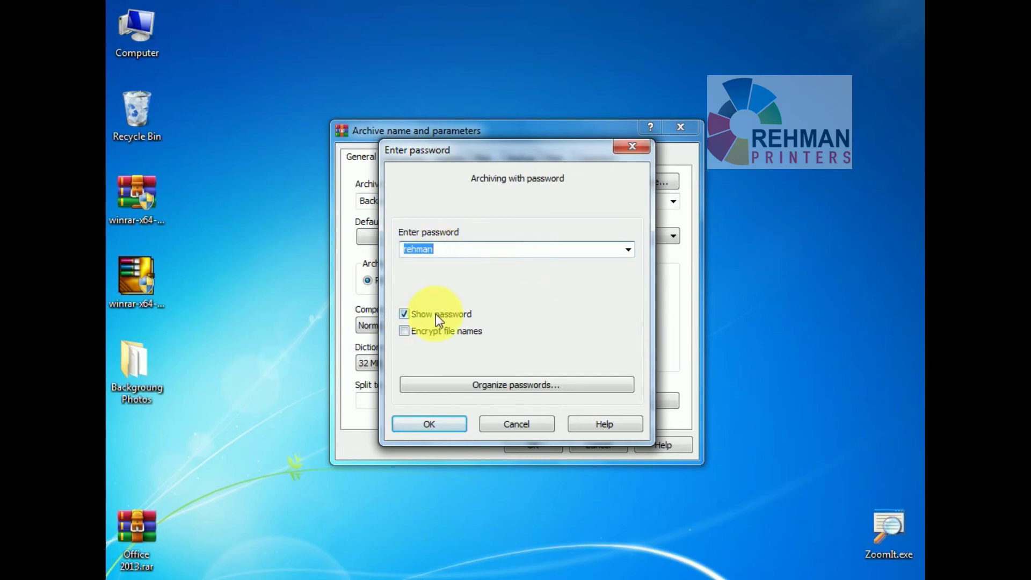
{"action": "left_click", "coordinate": [449, 424]}
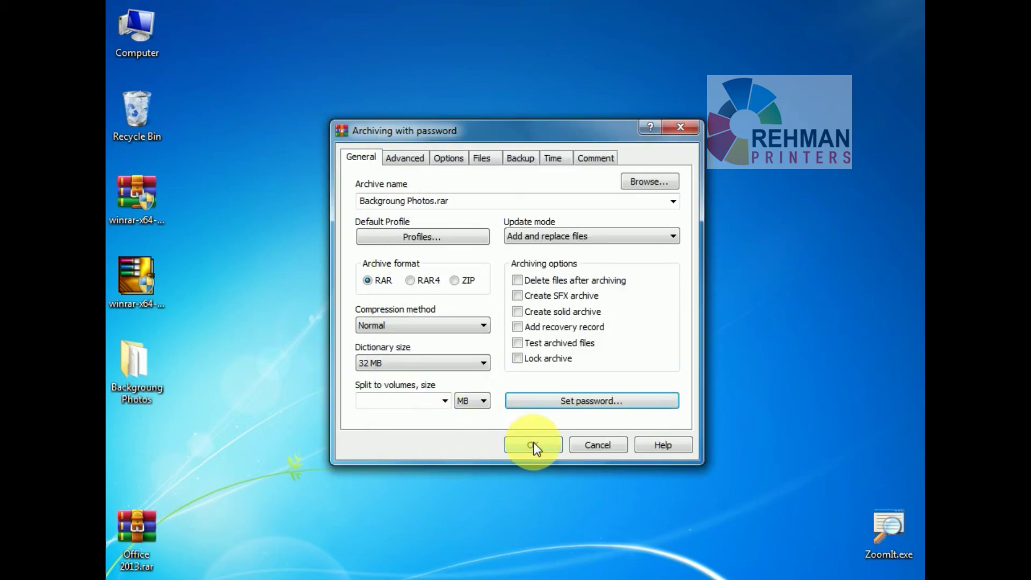
{"action": "left_click", "coordinate": [534, 444]}
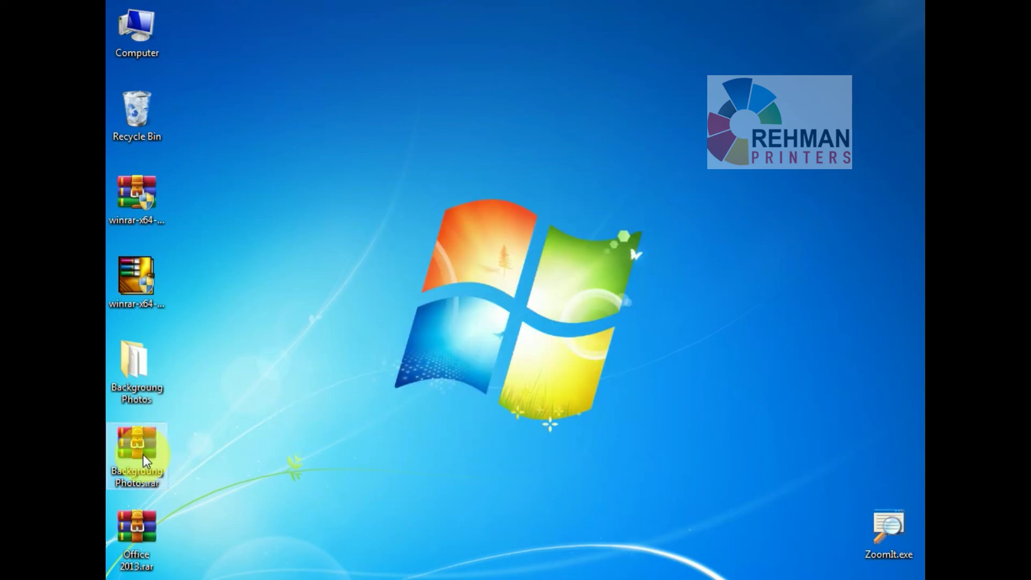
Move the new archive up the desktop and delete the Backgroung Photos folder.
{"action": "left_click_drag", "start_coordinate": [143, 444], "coordinate": [403, 200]}
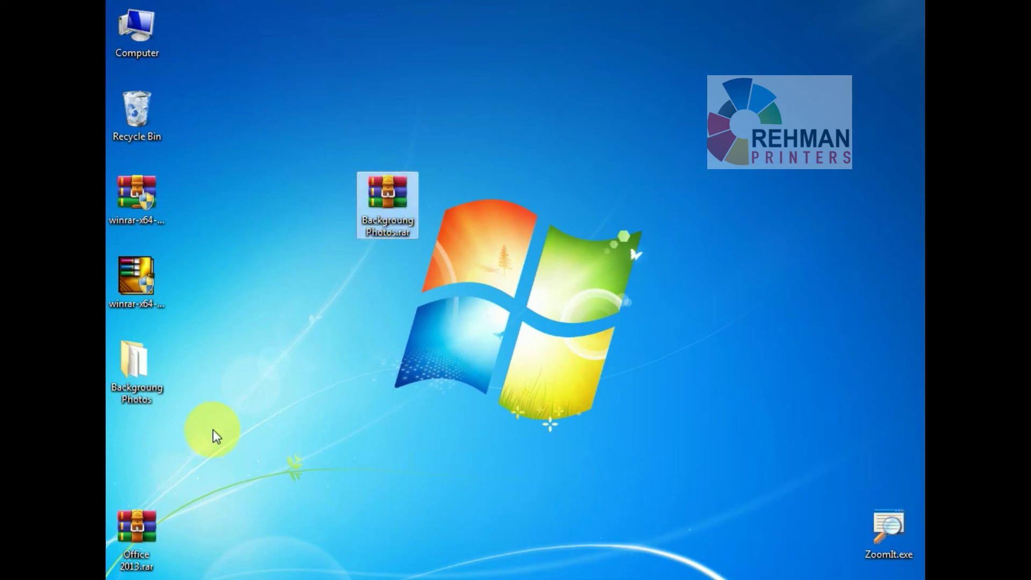
{"action": "left_click_drag", "start_coordinate": [195, 423], "coordinate": [106, 346]}
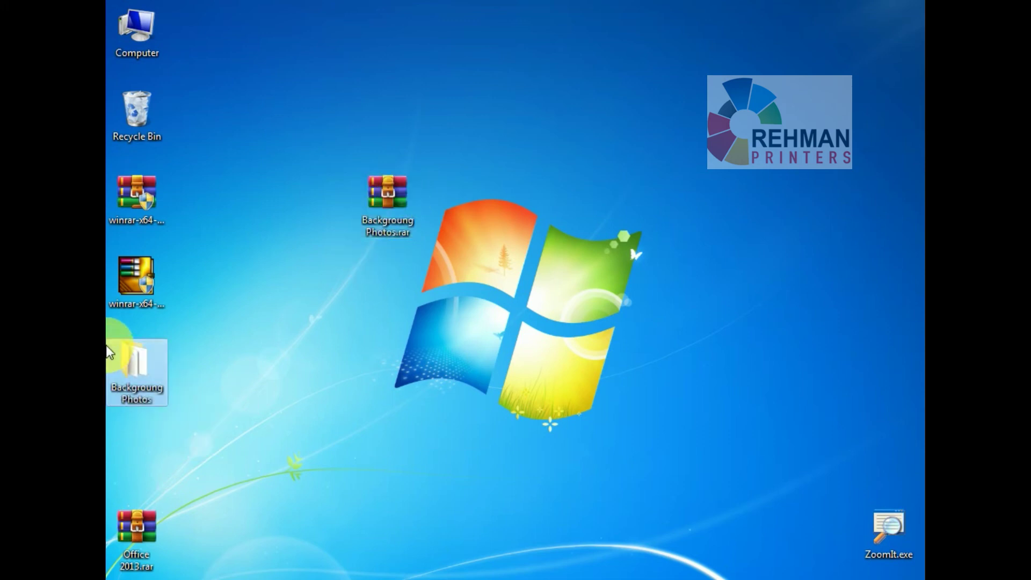
{"action": "key", "text": "Delete"}
{"action": "key", "text": "Return"}
{"action": "left_click", "coordinate": [134, 351]}
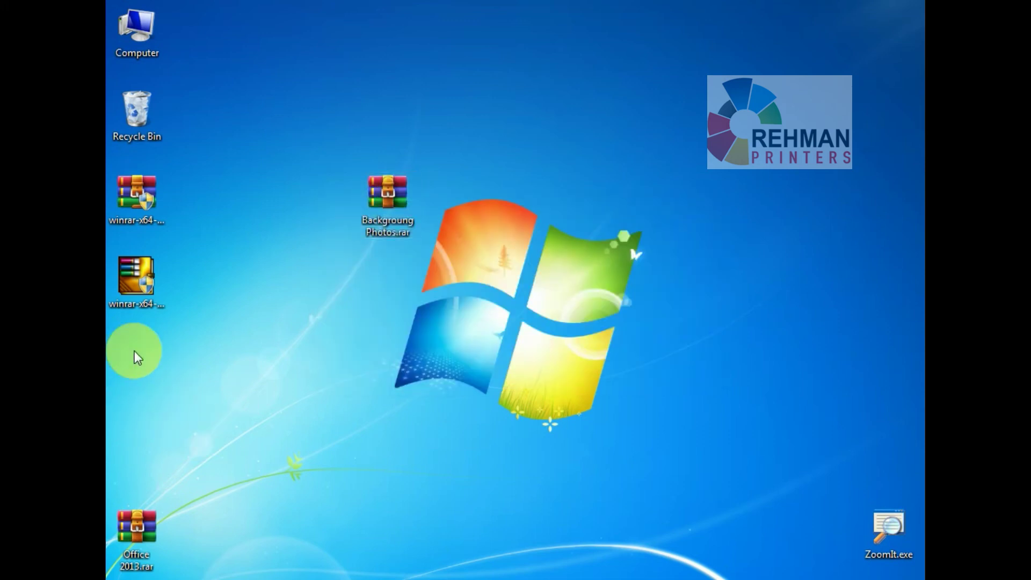
Extract the protected Backgroung Photos.rar here, entering the archive password.
{"action": "right_click", "coordinate": [385, 201]}
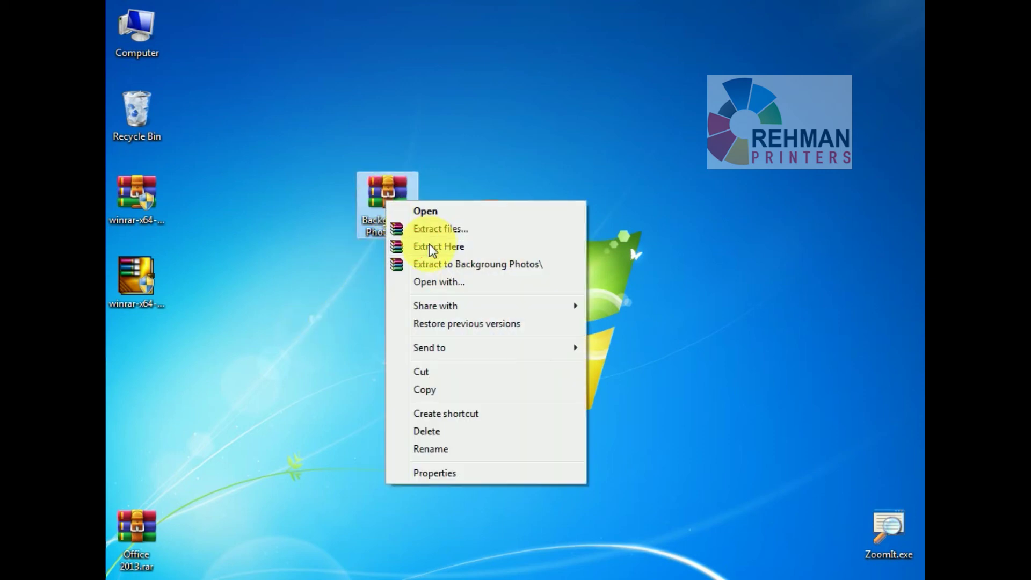
{"action": "left_click", "coordinate": [432, 247]}
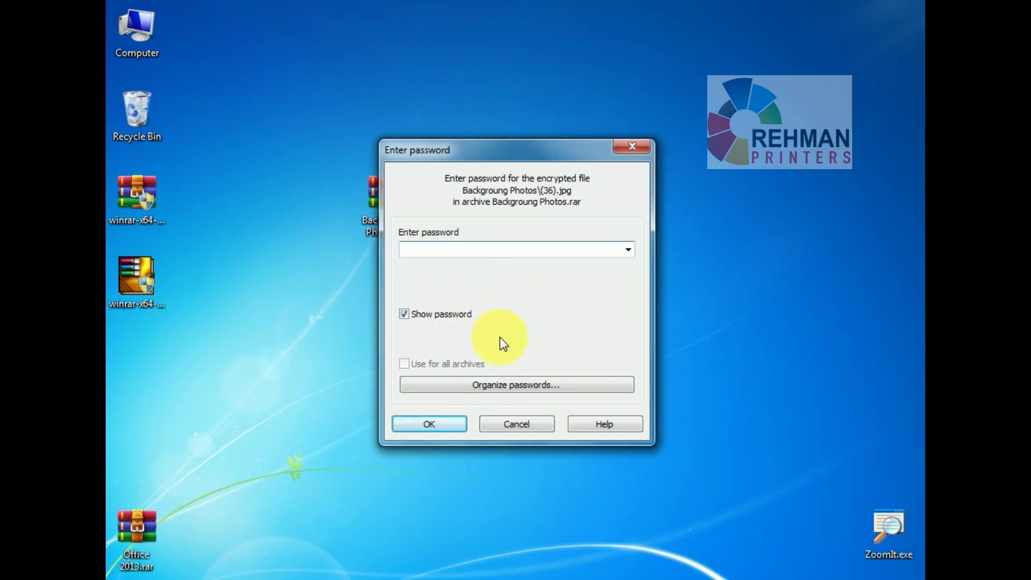
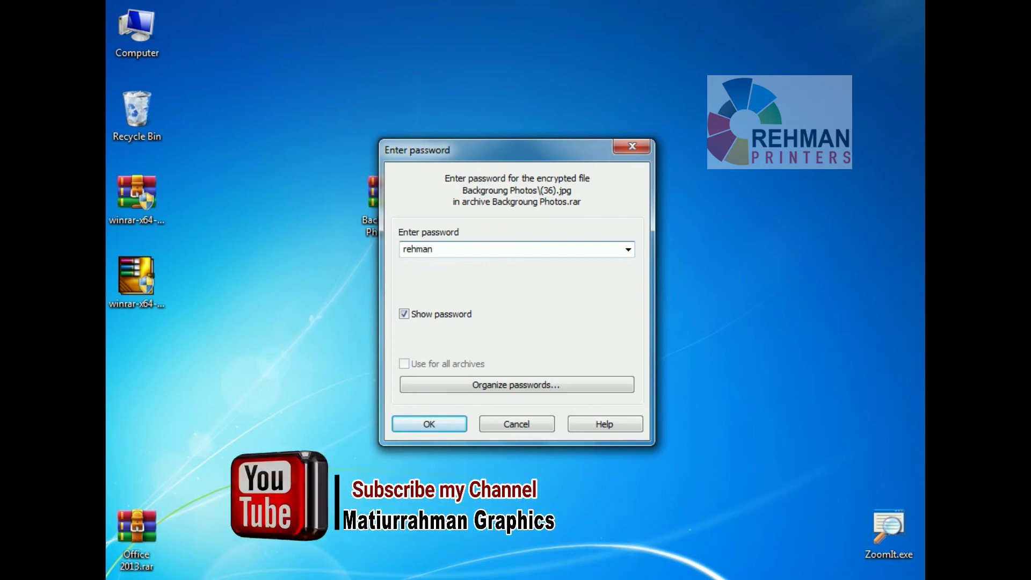
{"action": "left_click", "coordinate": [441, 425]}
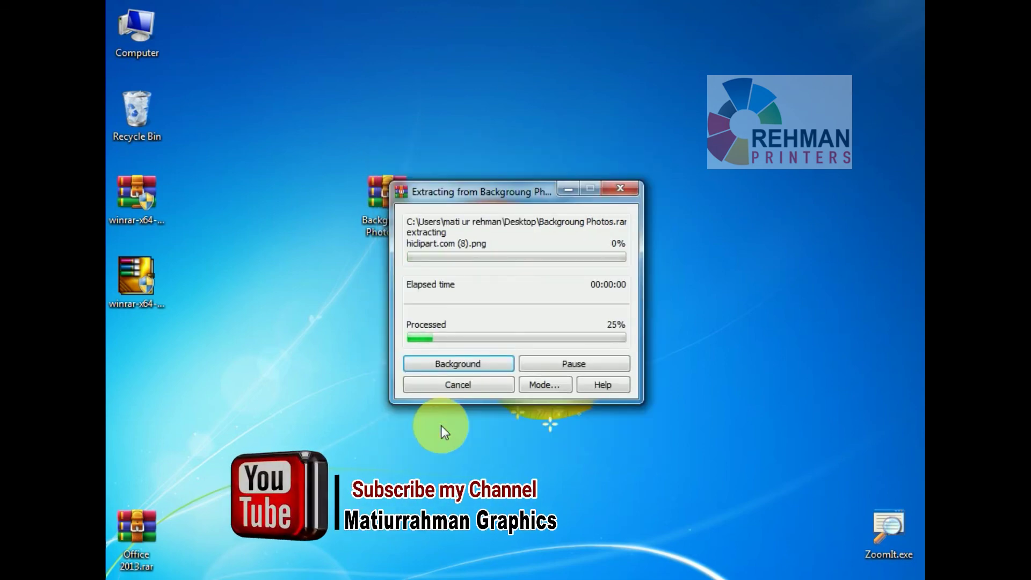